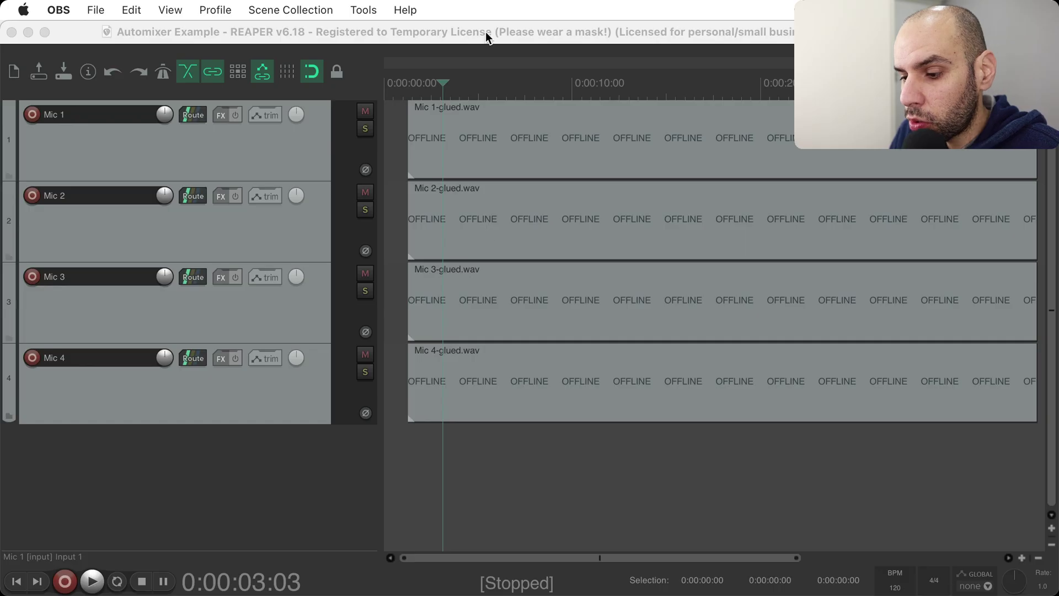
# - Activate the REAPER window so the Mic 1–4 recordings of the Automixer Example project reload with waveforms
pyautogui.click(483, 25)
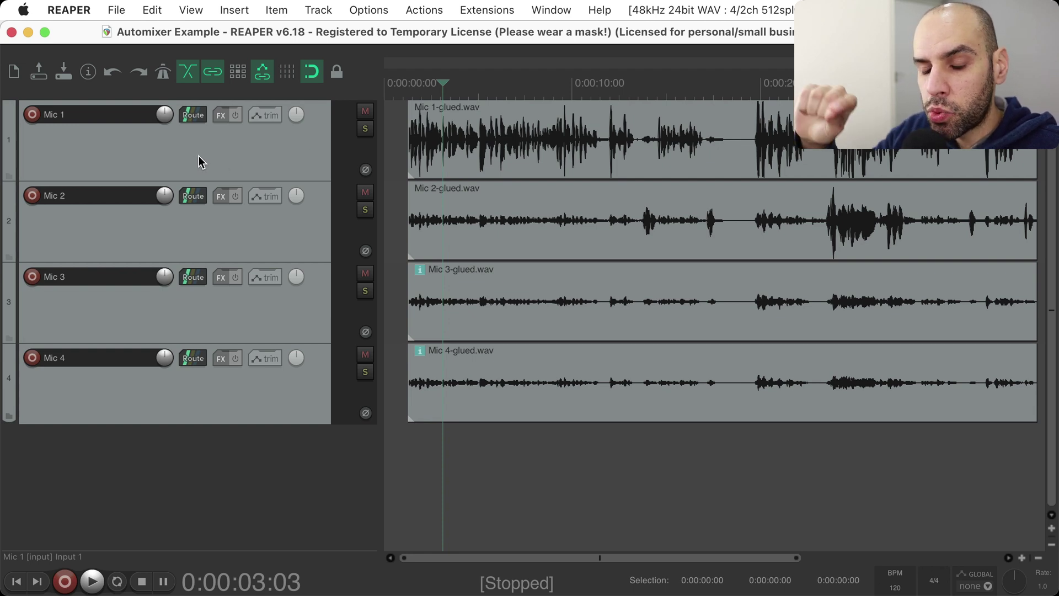
# - Select Mic 1–4, run 'Script: leafac_Automixer setup.lua' from Actions, and move the effect window aside
pyautogui.click(271, 149)
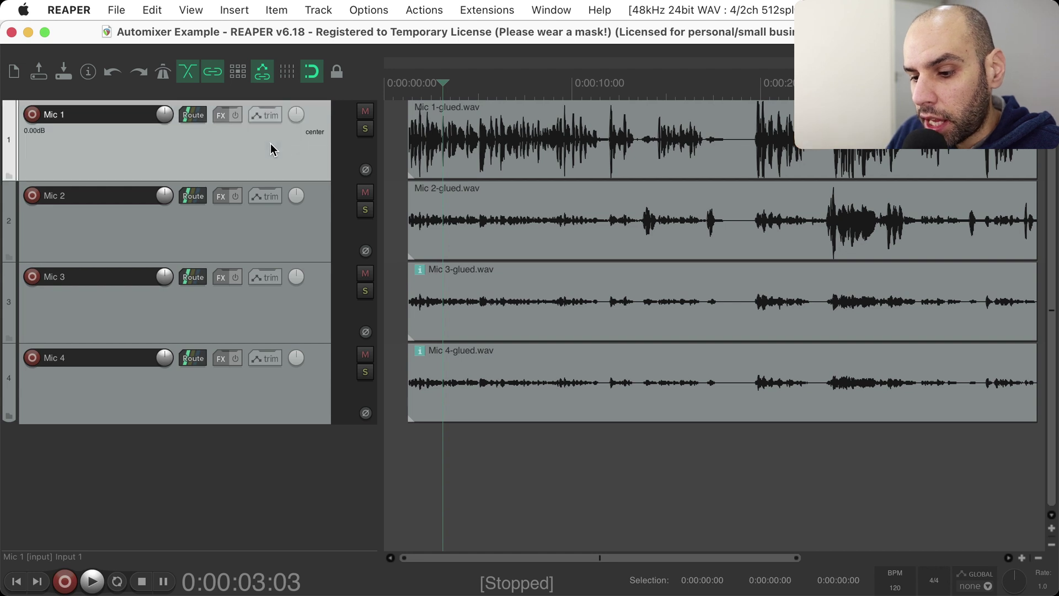
pyautogui.keyDown('shift'); pyautogui.click(304, 393); pyautogui.keyUp('shift')
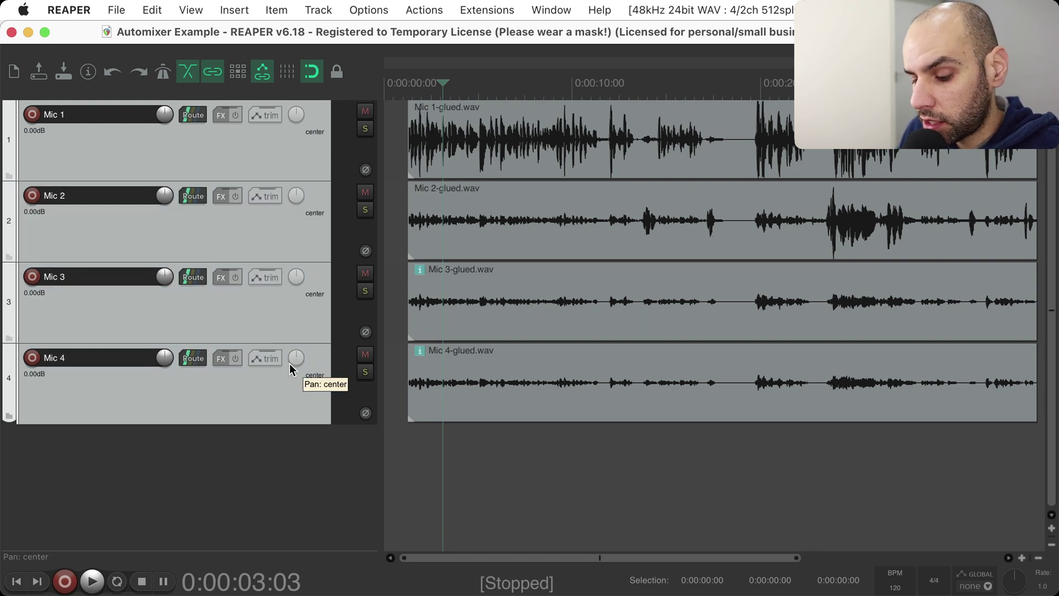
pyautogui.hotkey('shift', '/')
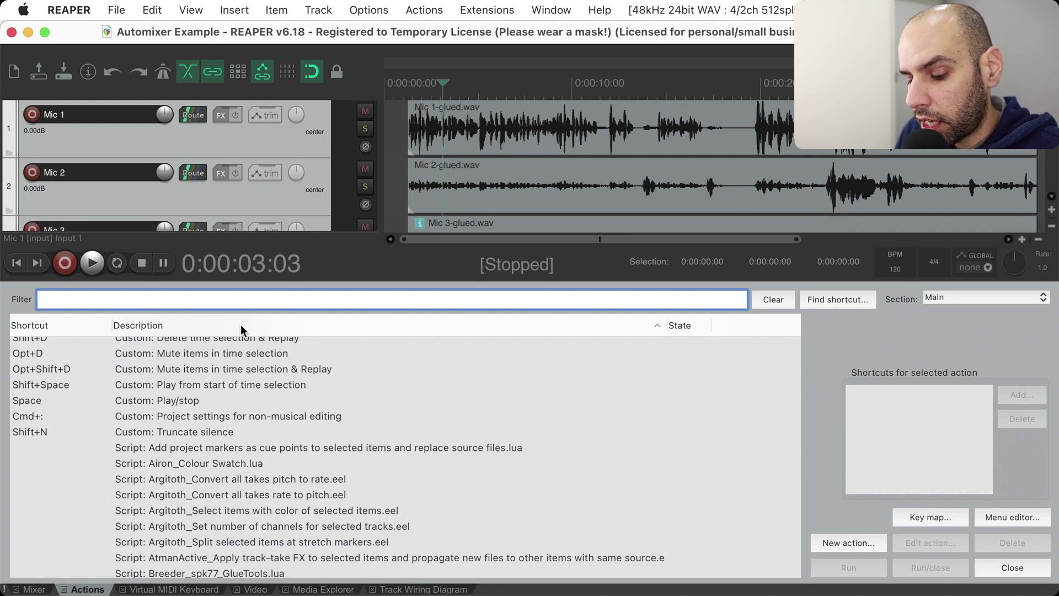
pyautogui.write('automixer')
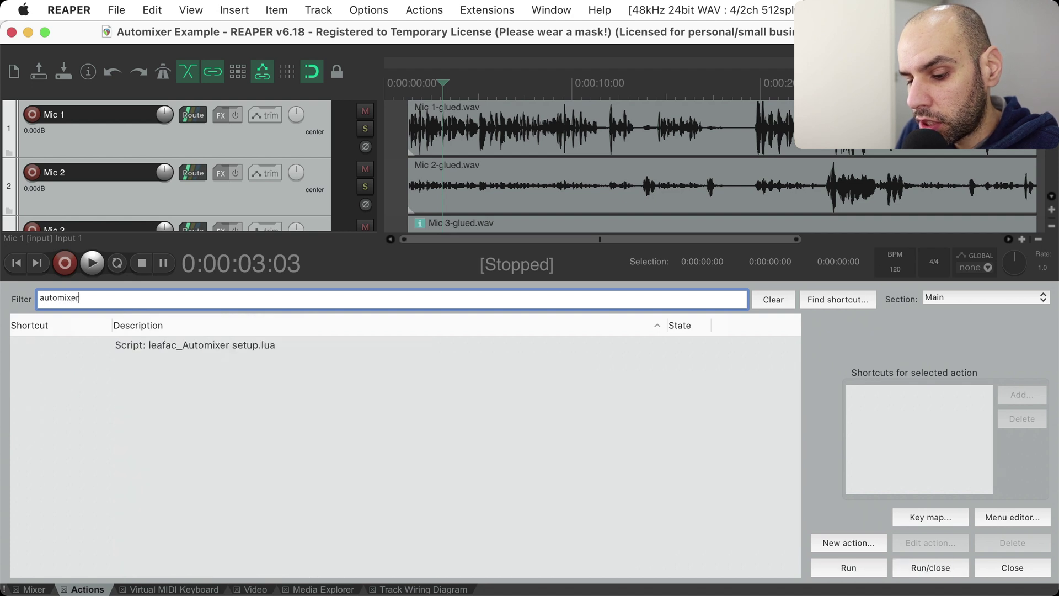
pyautogui.click(274, 345)
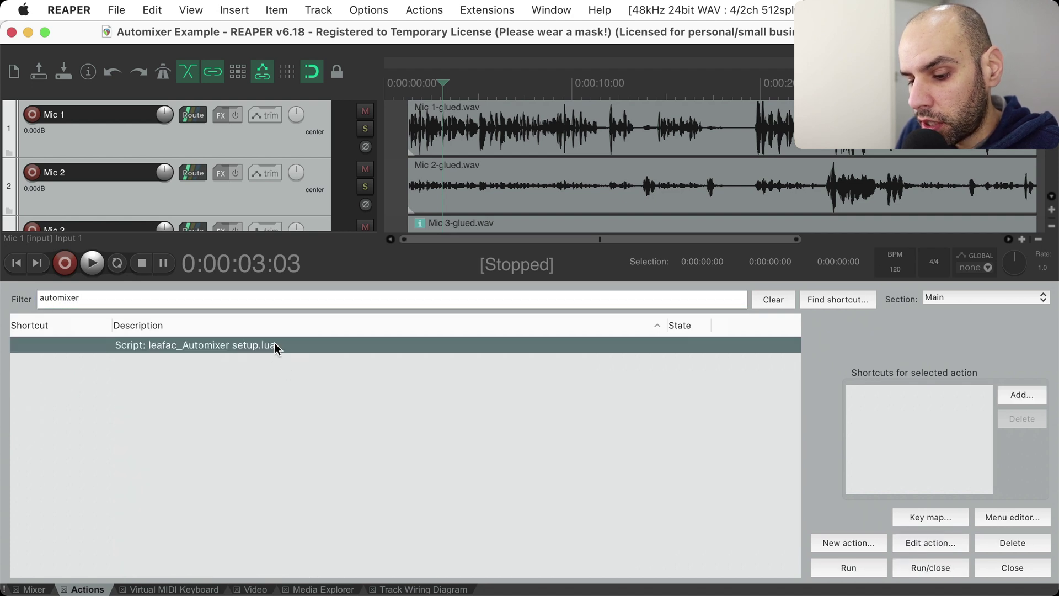
pyautogui.click(848, 566)
pyautogui.moveTo(262, 68); pyautogui.dragTo(561, 77)
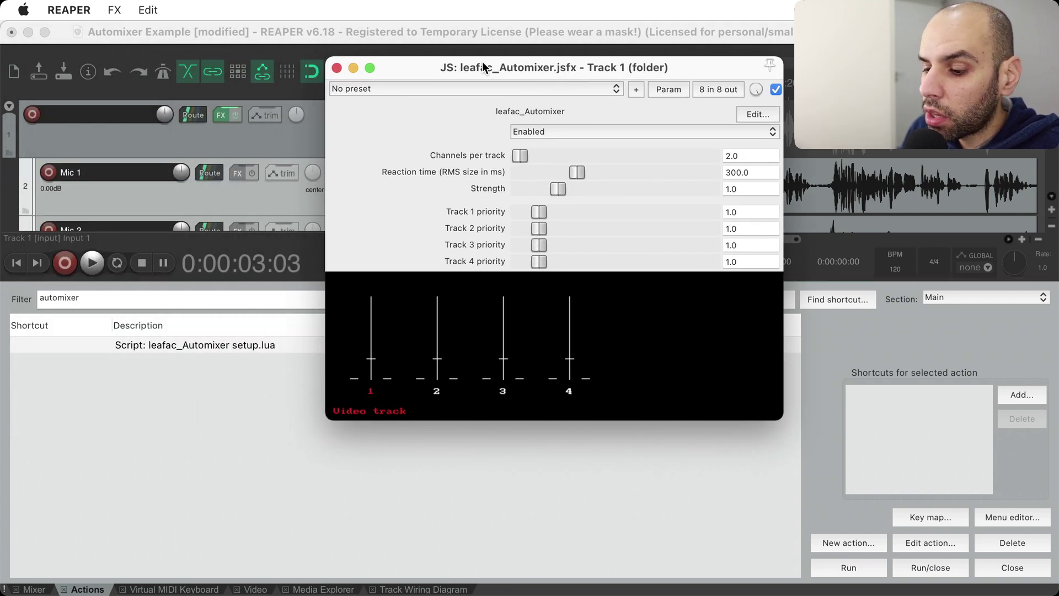
pyautogui.moveTo(484, 65); pyautogui.dragTo(418, 72)
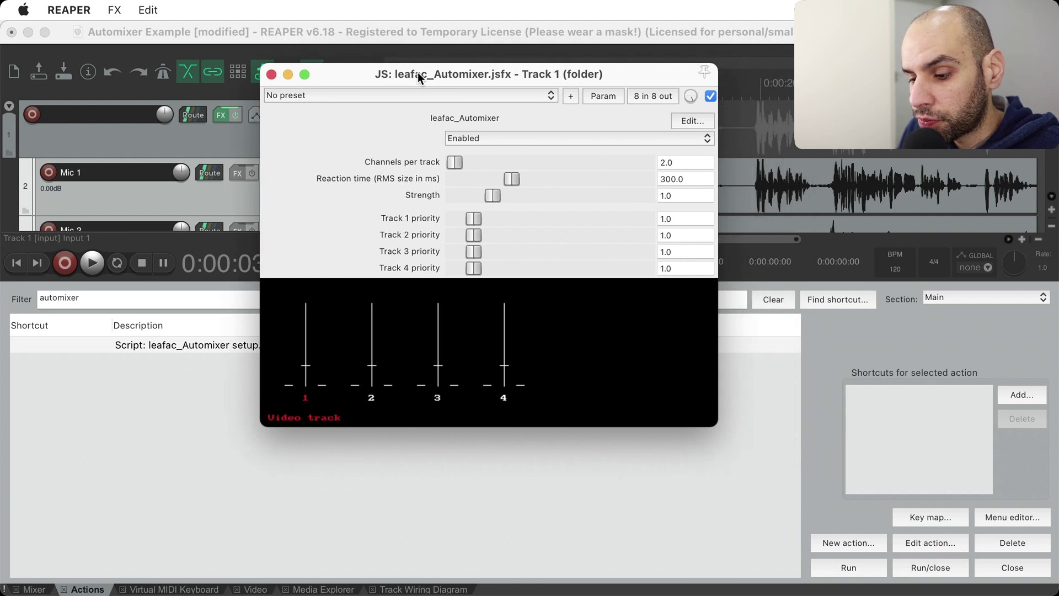
# - Close the Automixer effect window and the actions list, then inspect the folder track's routing
pyautogui.click(271, 74)
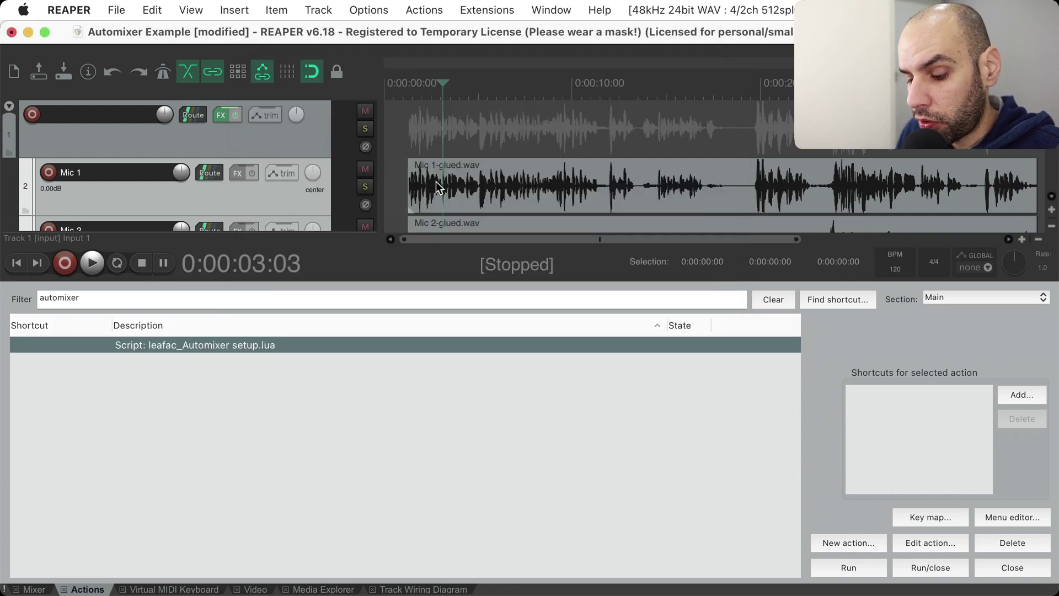
pyautogui.press('?')
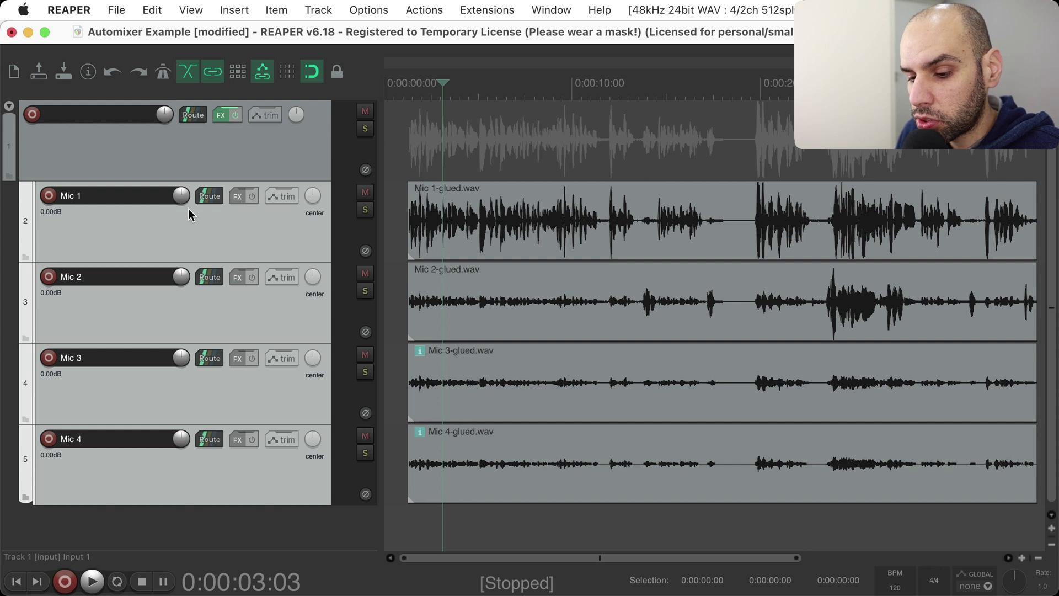
pyautogui.click(194, 116)
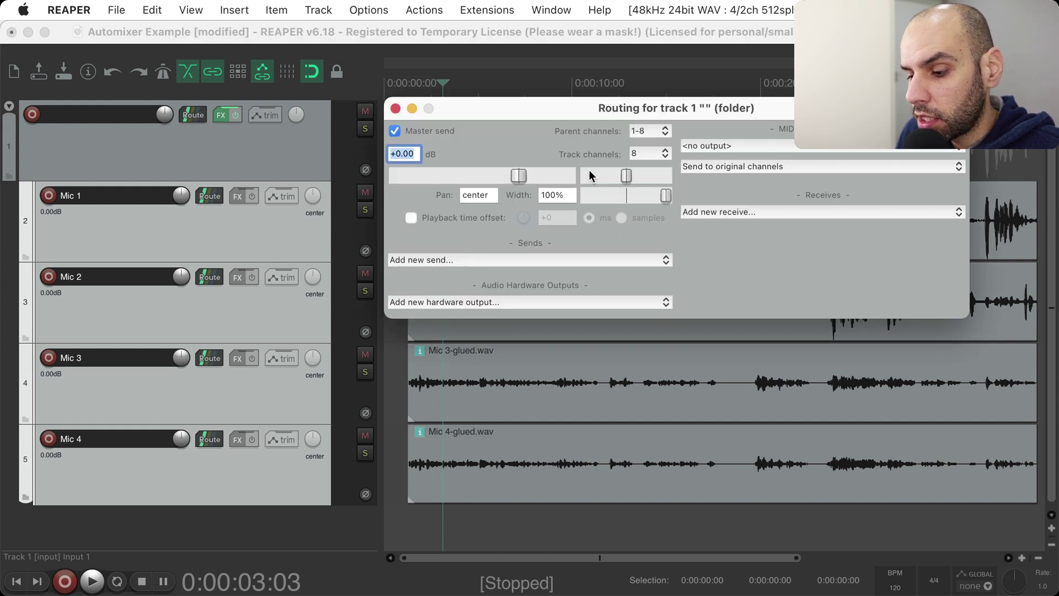
pyautogui.moveTo(594, 116); pyautogui.dragTo(450, 161)
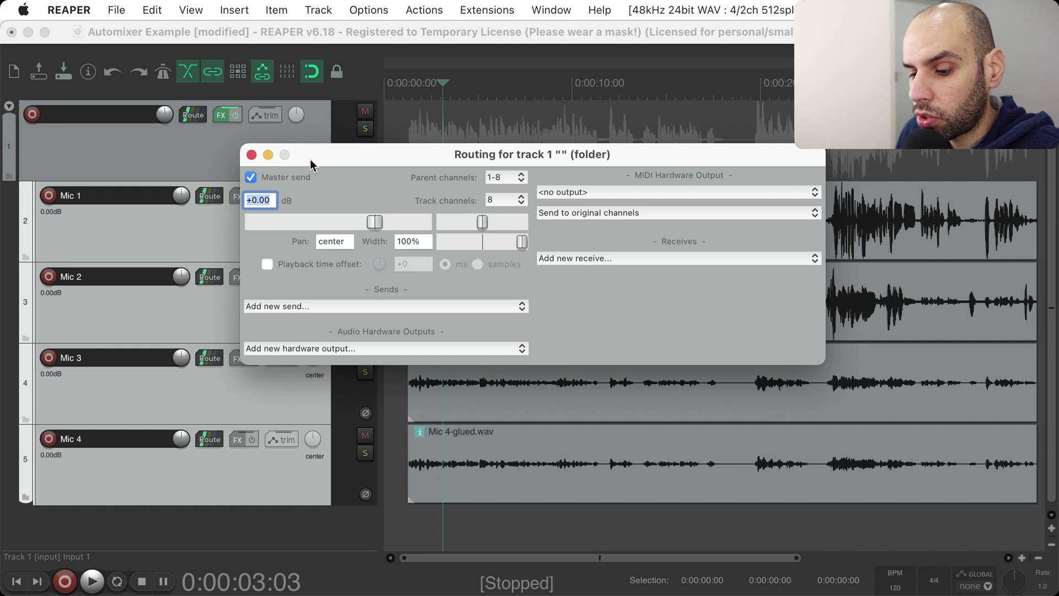
pyautogui.click(251, 155)
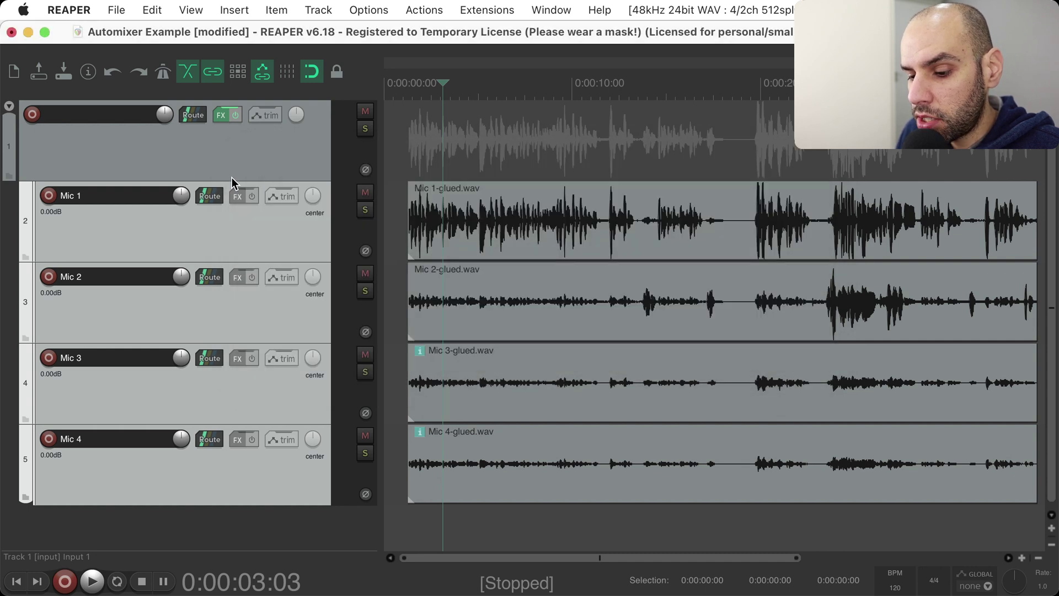
# - Inspect the routing windows of Mic 1, Mic 2 and Mic 3, which feeds parent channels 5–6
pyautogui.click(210, 196)
pyautogui.moveTo(552, 195); pyautogui.dragTo(477, 215)
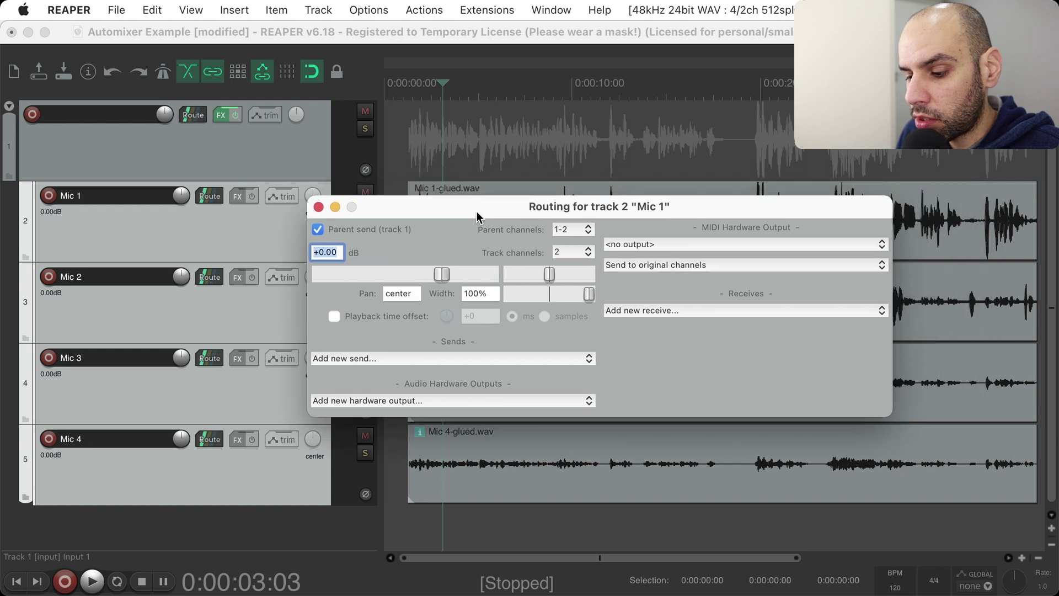
pyautogui.click(318, 207)
pyautogui.click(209, 277)
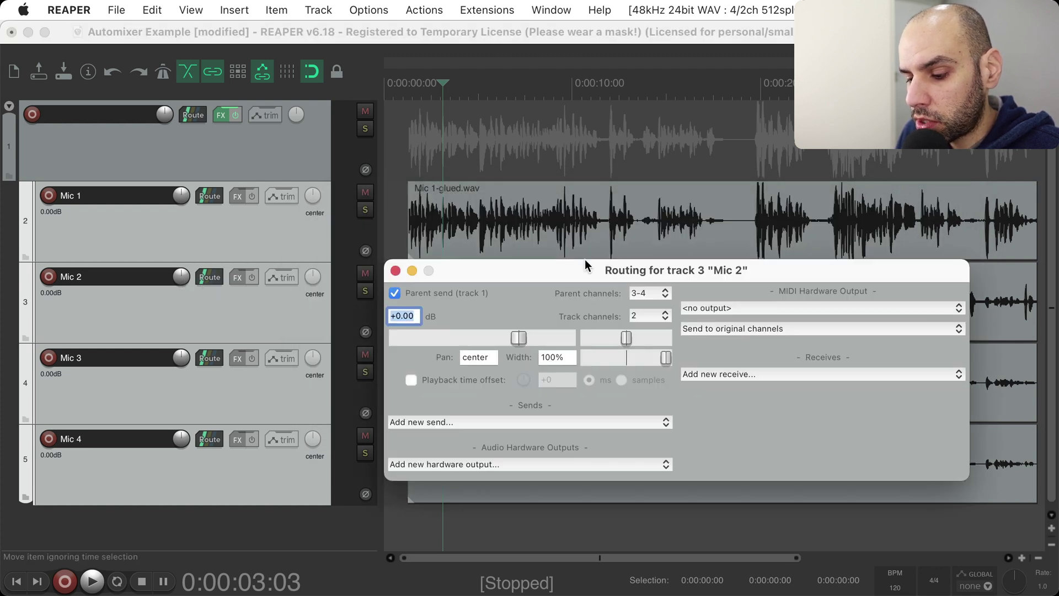
pyautogui.click(395, 271)
pyautogui.click(210, 360)
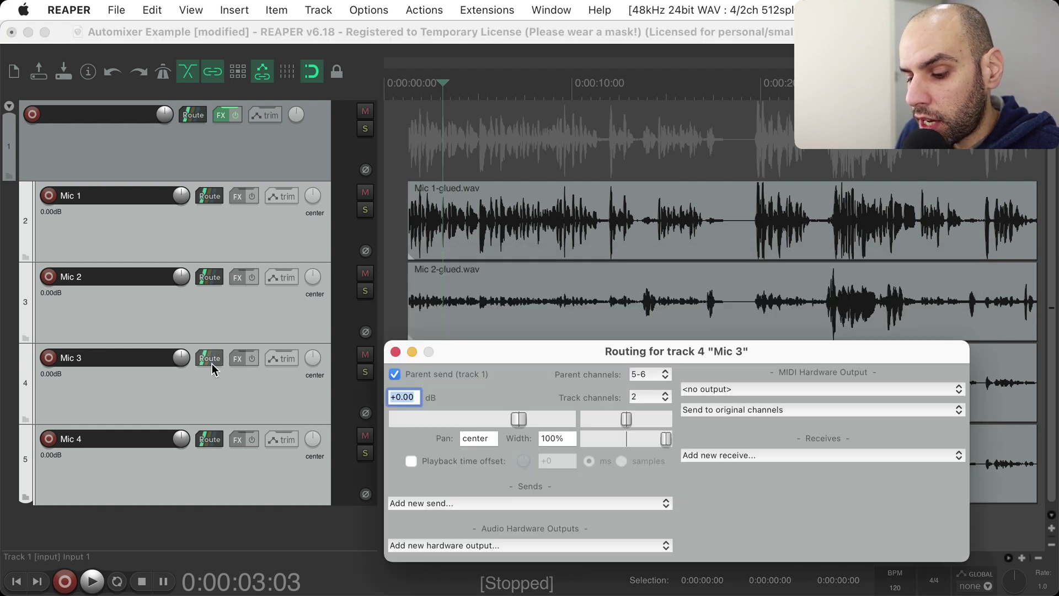
pyautogui.moveTo(525, 366); pyautogui.dragTo(447, 346)
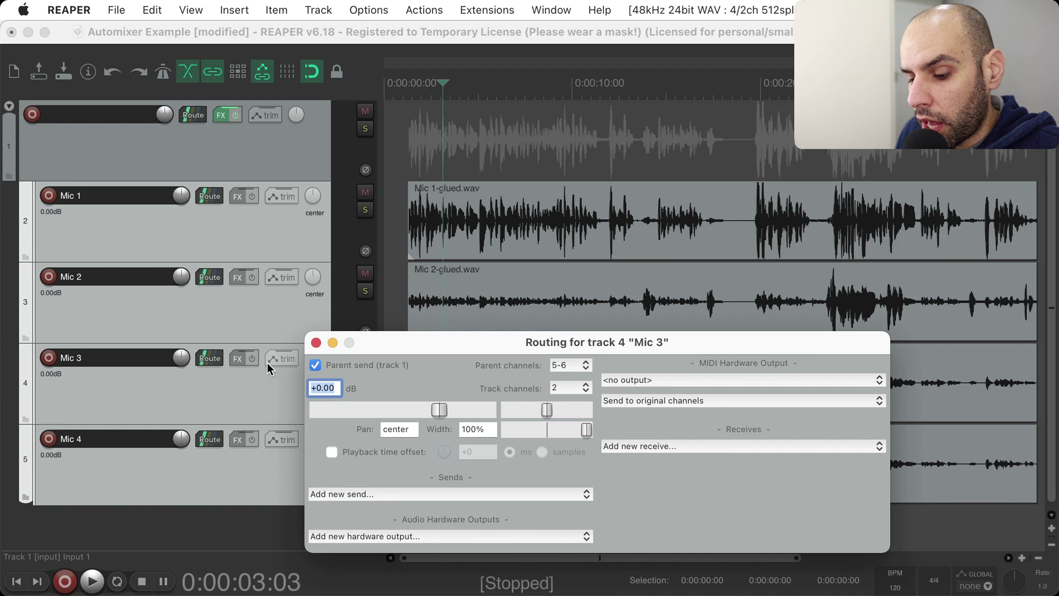
pyautogui.click(316, 345)
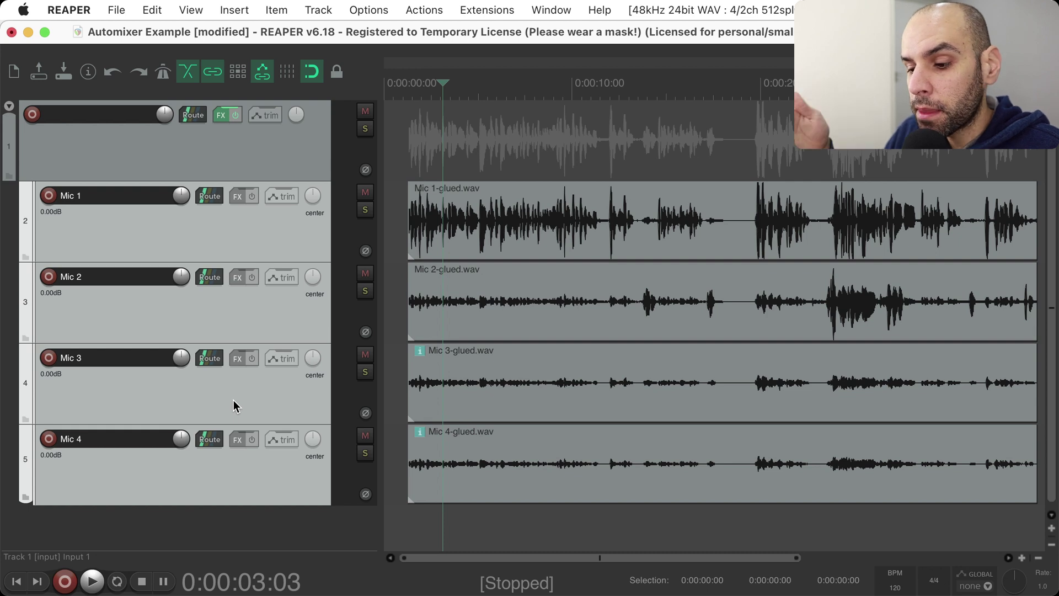
pyautogui.click(263, 247)
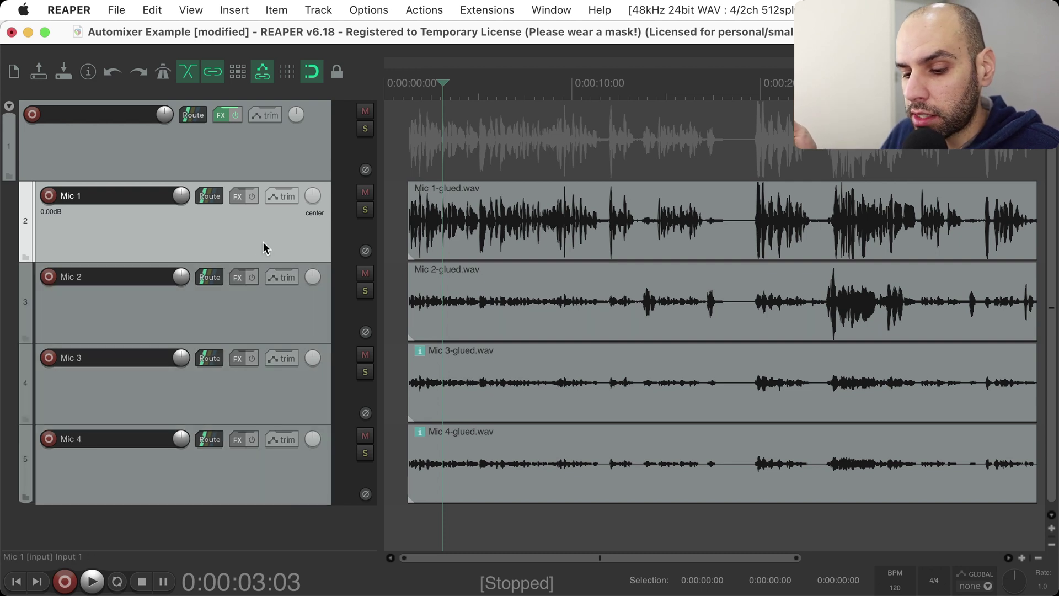
pyautogui.click(268, 308)
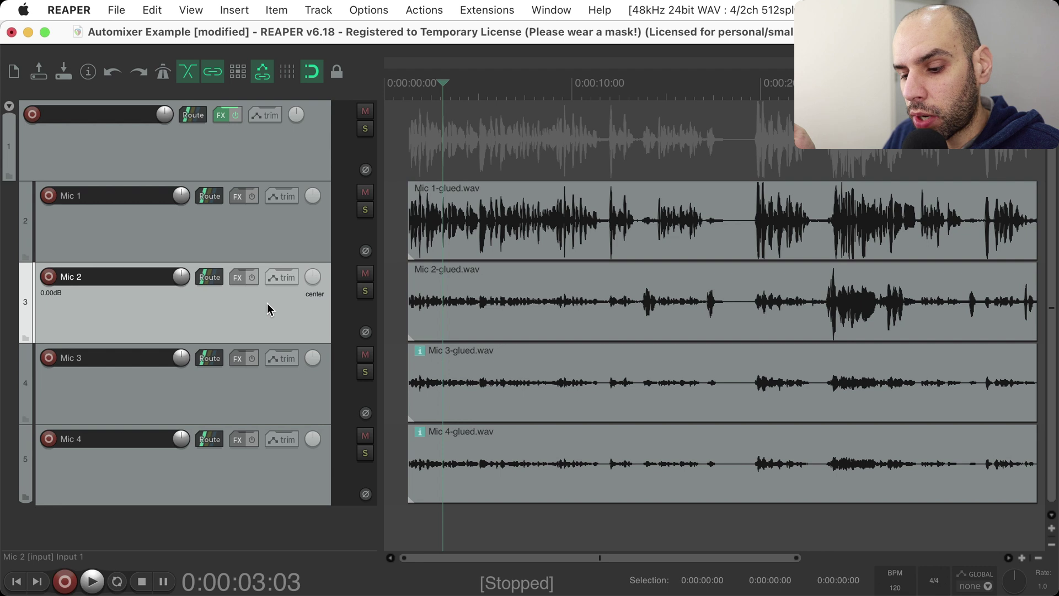
pyautogui.click(267, 231)
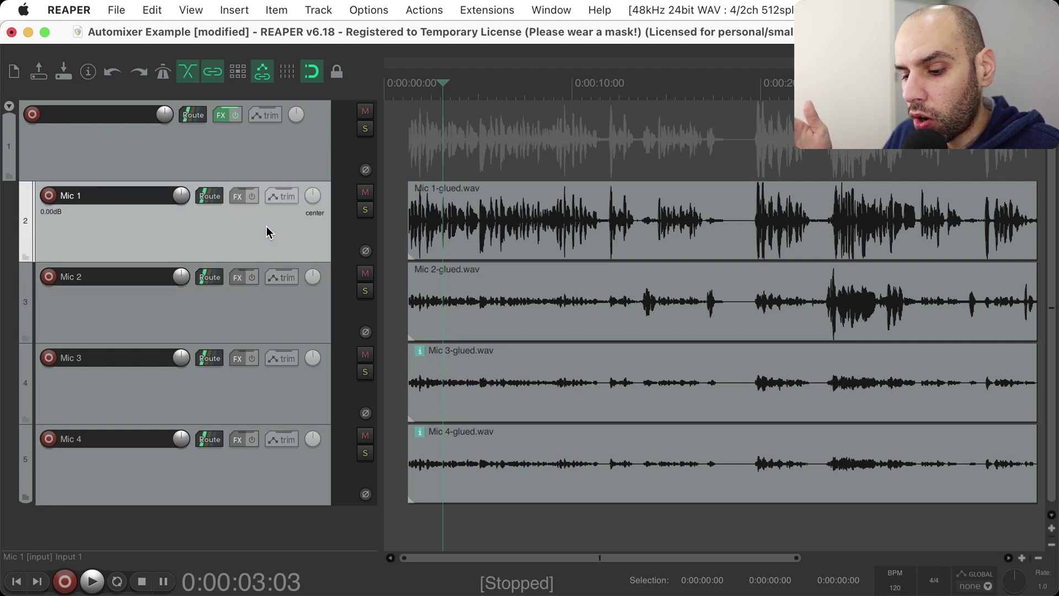
pyautogui.keyDown('shift'); pyautogui.click(265, 455); pyautogui.keyUp('shift')
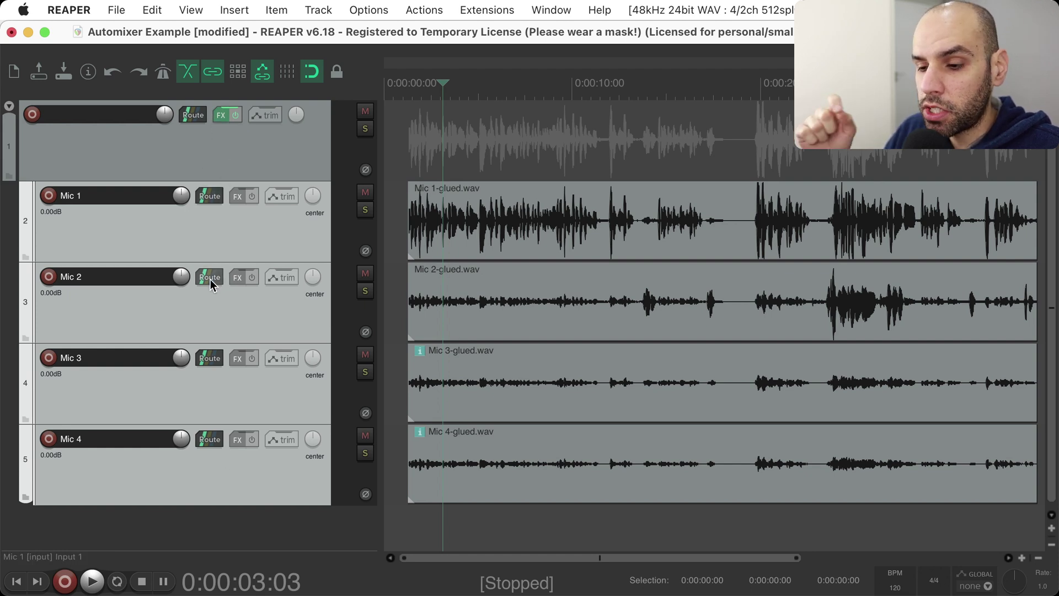
pyautogui.click(241, 149)
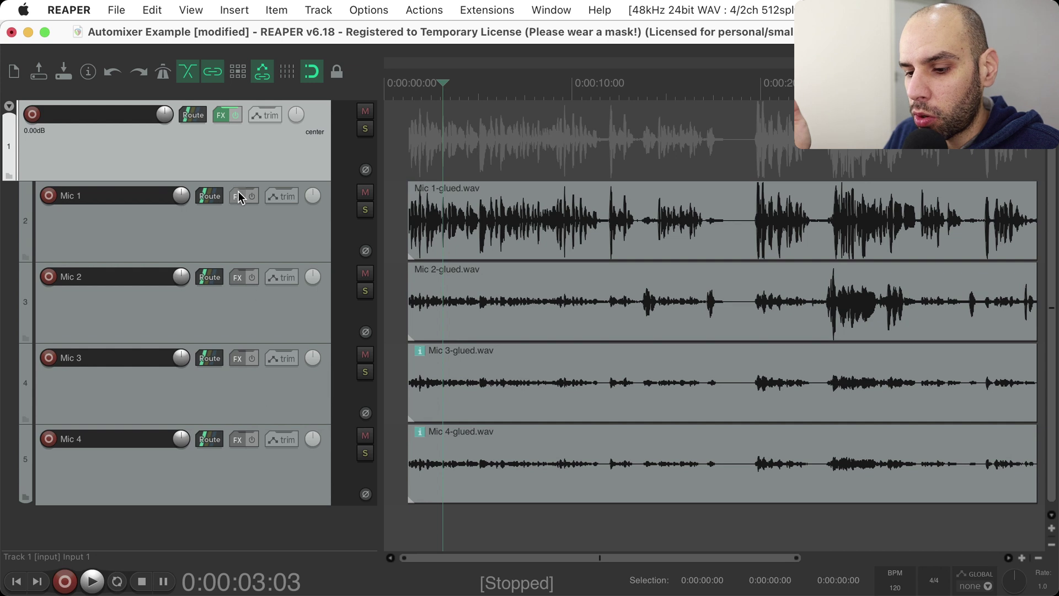
pyautogui.click(221, 115)
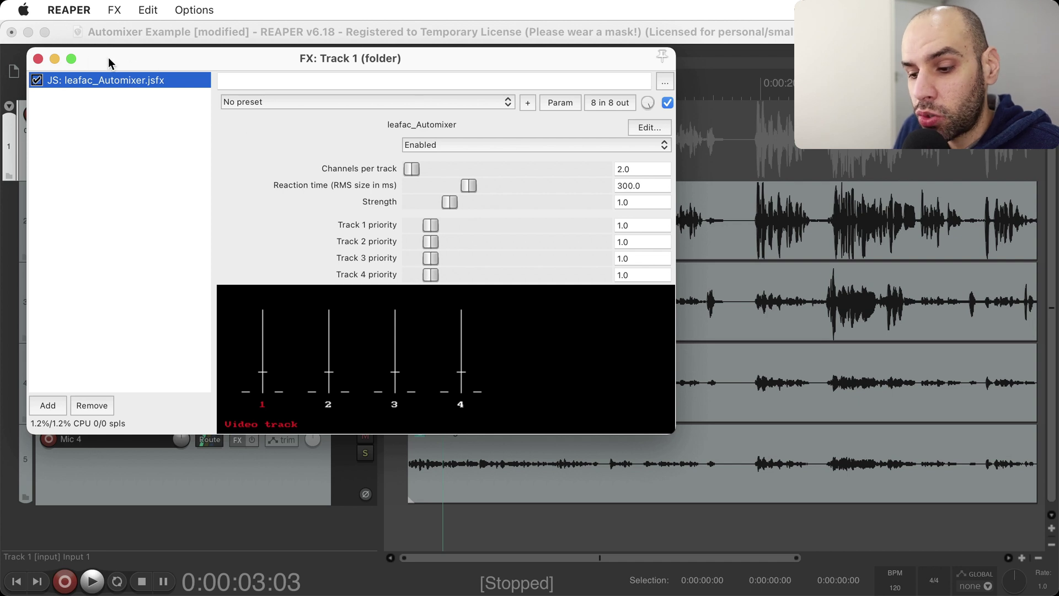
pyautogui.click(39, 58)
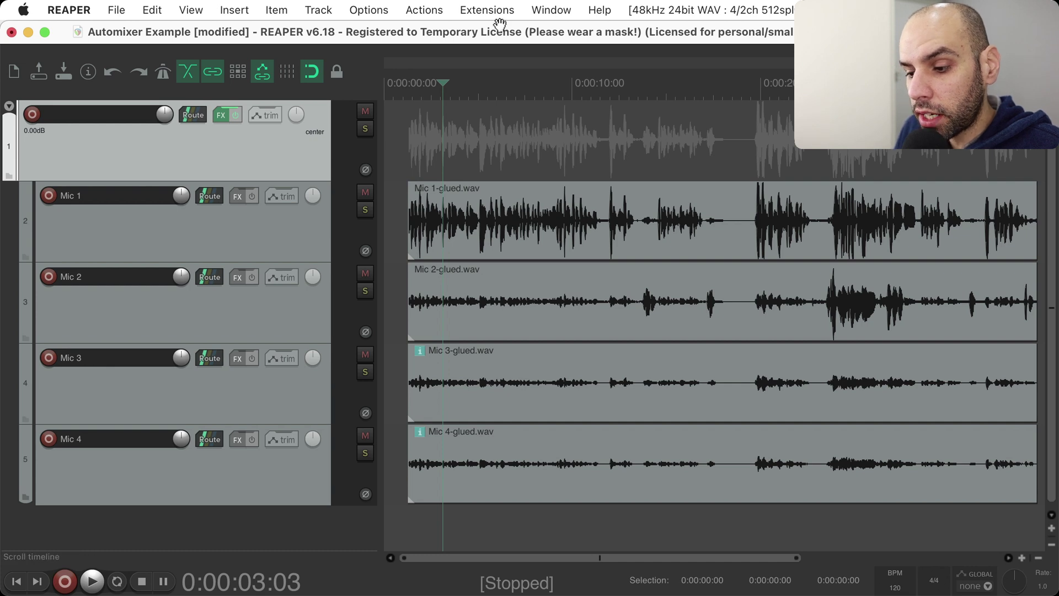
# - Copy the index.xml repository URL from the leafac/reaper README in Safari
pyautogui.press('super+Tab')
pyautogui.press('super+Tab')
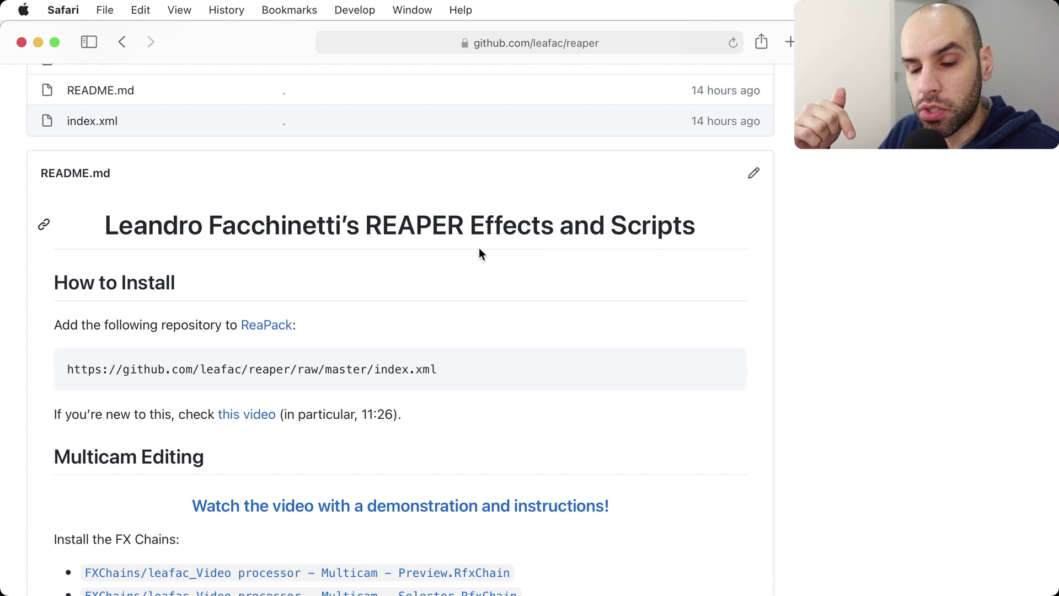
pyautogui.scroll(-5, 479, 247)
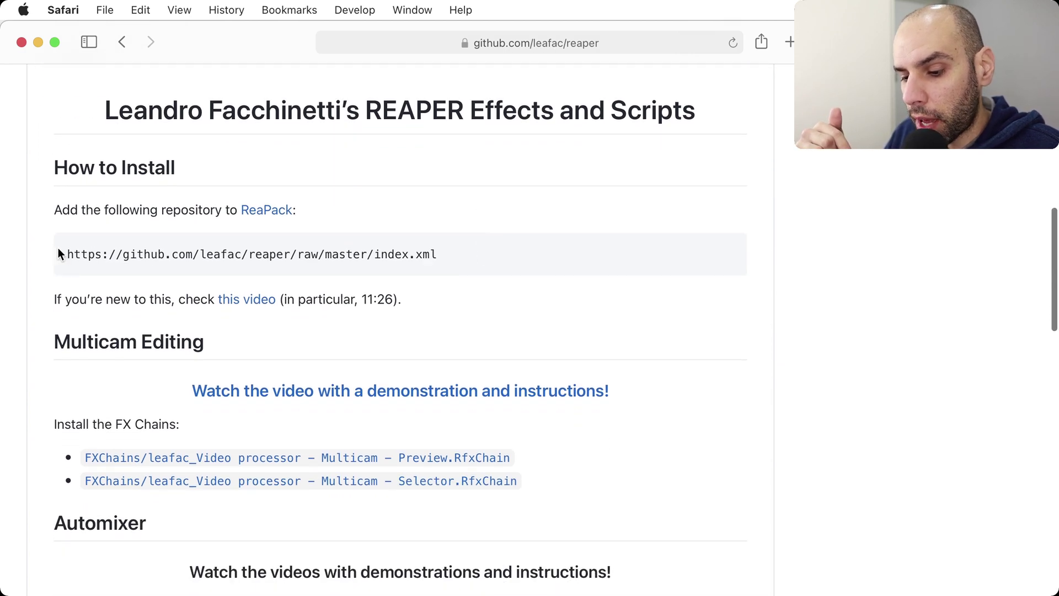
pyautogui.moveTo(59, 254); pyautogui.dragTo(464, 255)
pyautogui.press('super+c')
pyautogui.press('super+Tab')
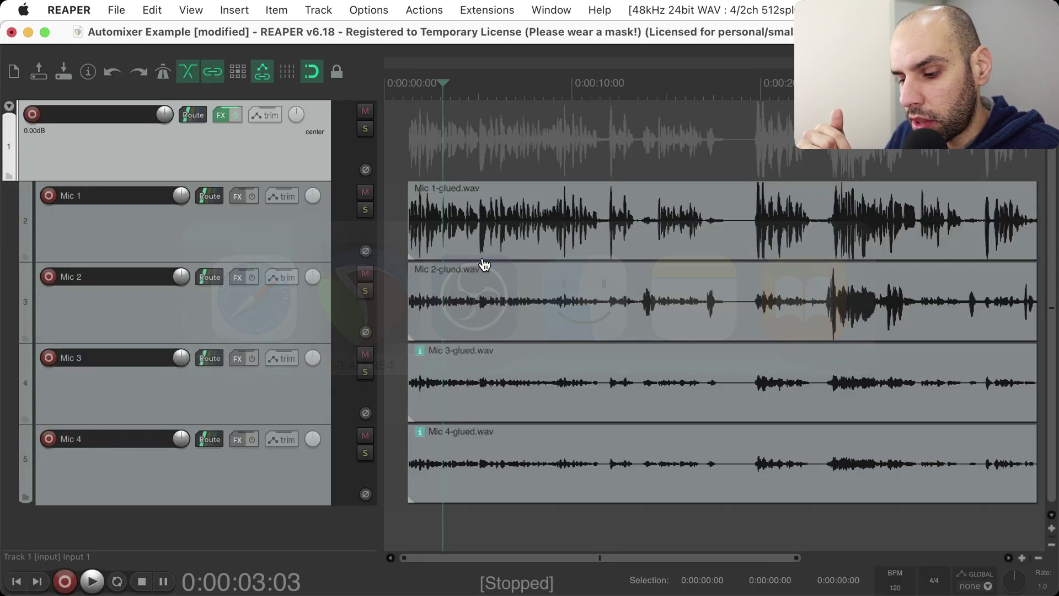
# - Import the pasted leafac index.xml URL as a ReaPack repository and synchronize packages
pyautogui.click(477, 8)
pyautogui.moveTo(543, 507)
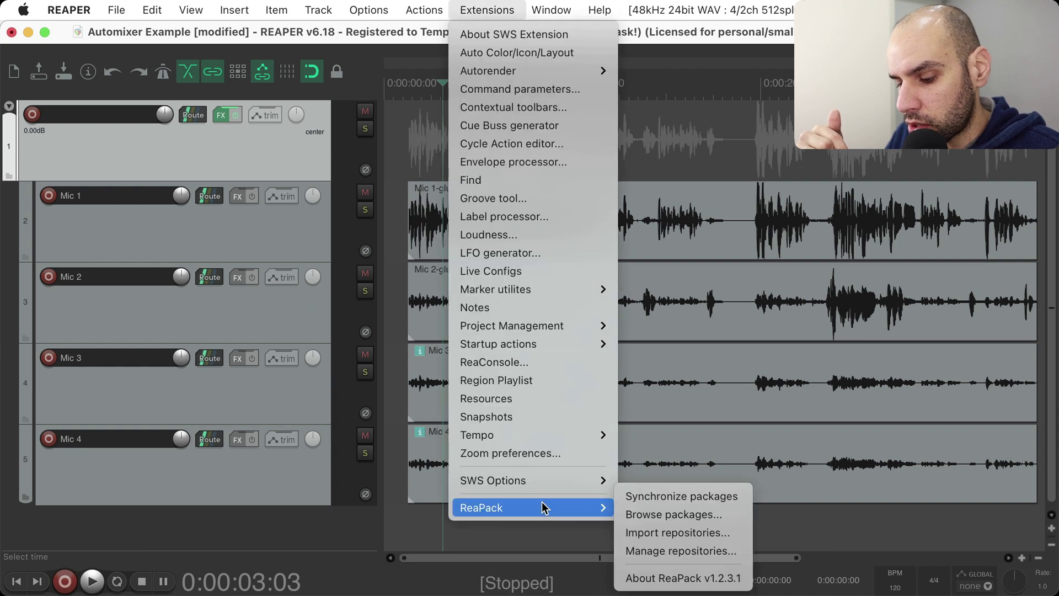
pyautogui.click(634, 534)
pyautogui.press('super+v')
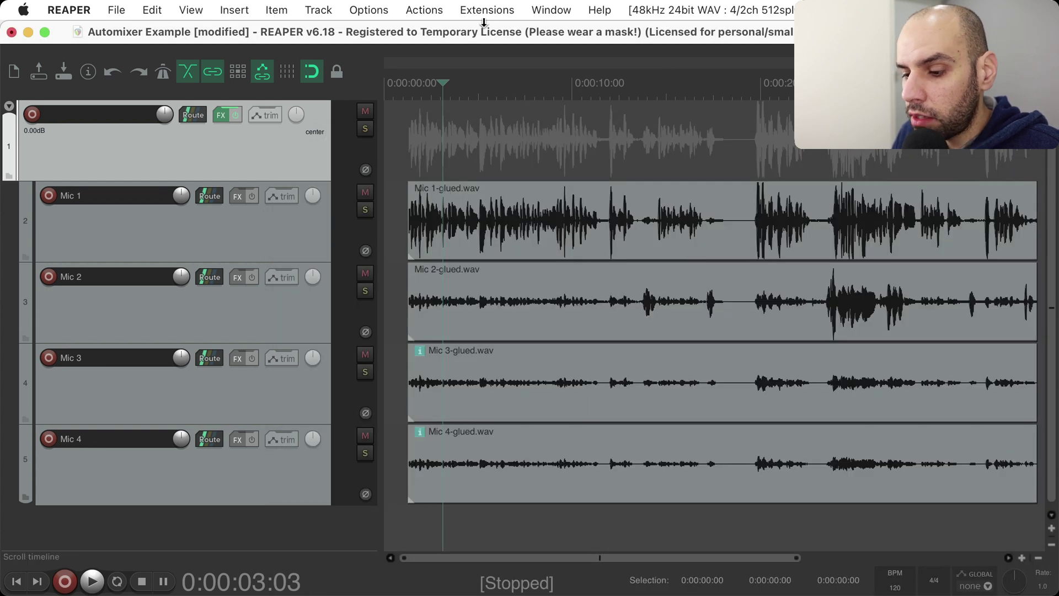
pyautogui.click(485, 10)
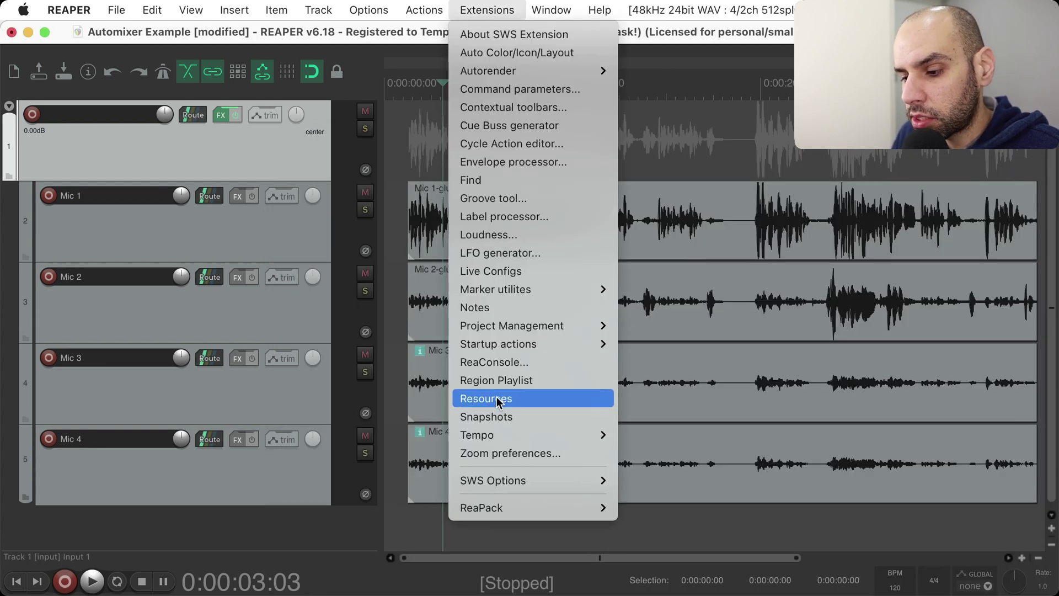
pyautogui.moveTo(495, 508)
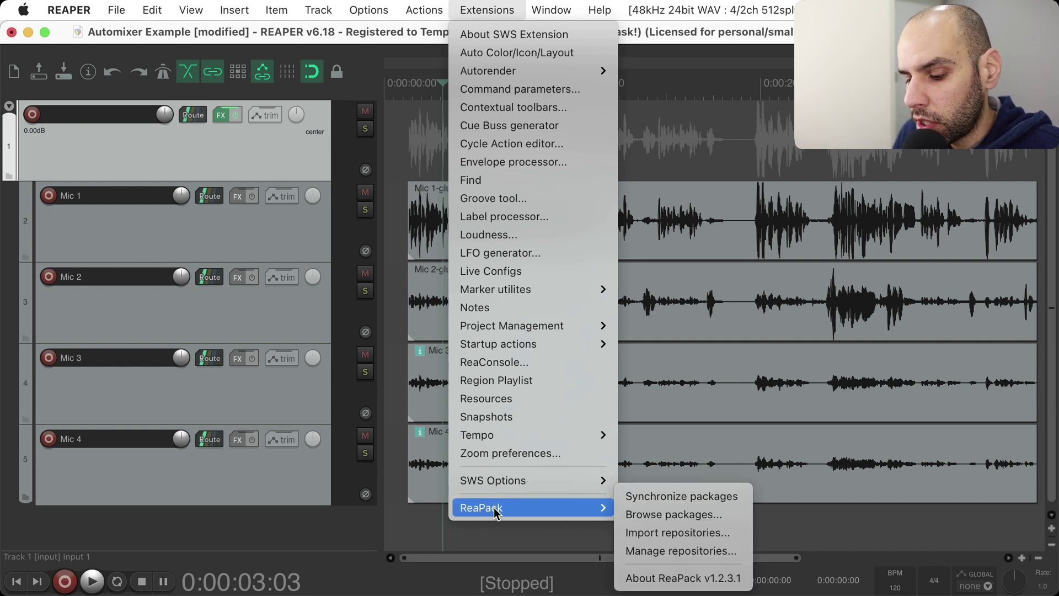
pyautogui.click(634, 495)
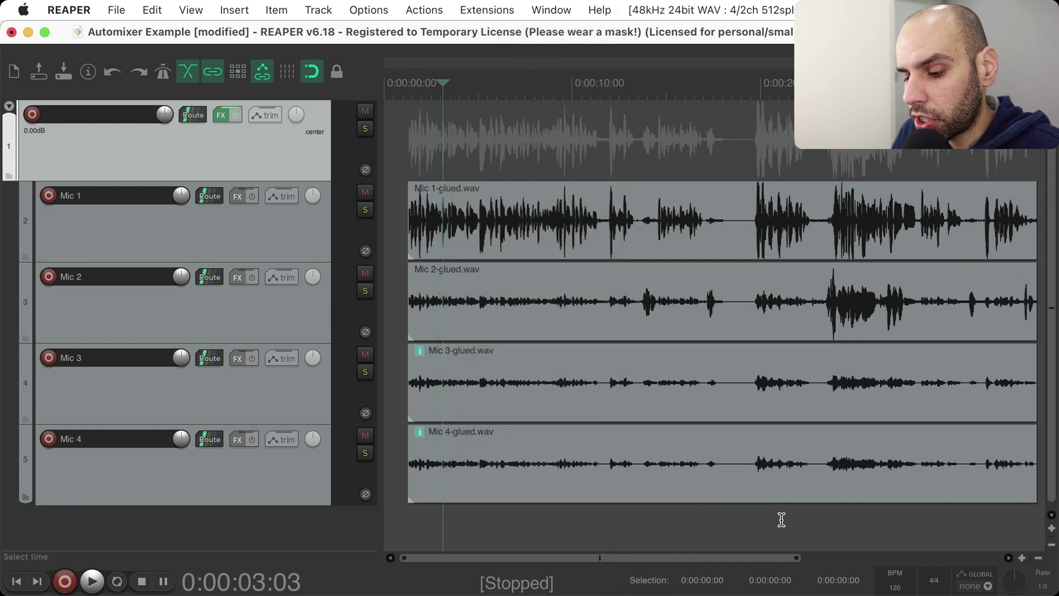